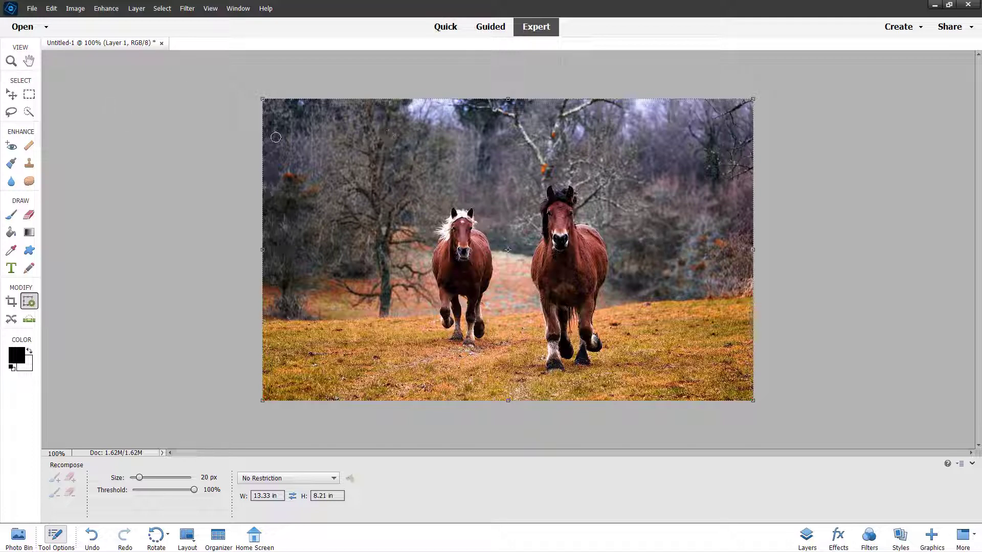
# Try scaling the photo layer horizontally from its left edge with the Move tool, finishing at 100% width
pyautogui.click(11, 96)
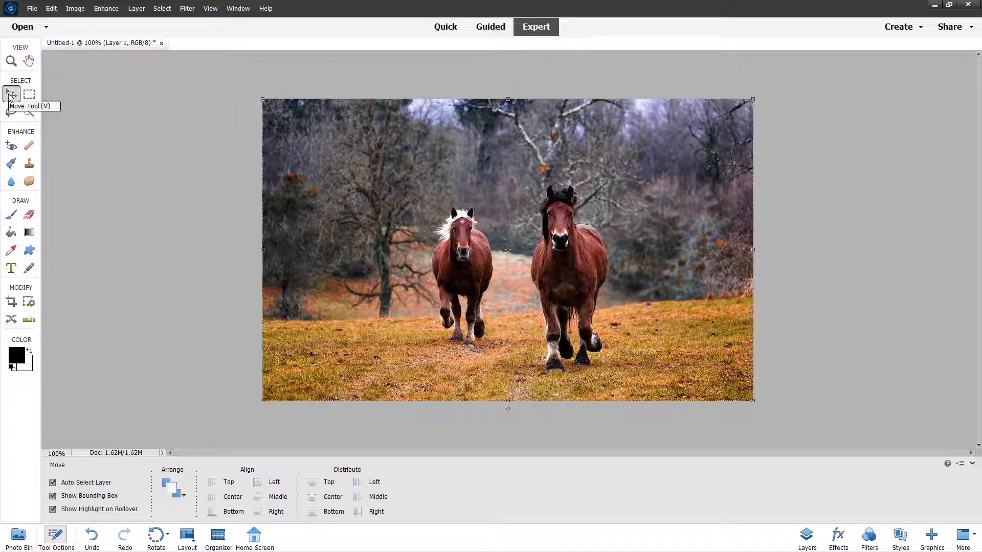
pyautogui.moveTo(262, 250)
pyautogui.mouseDown()
pyautogui.moveTo(93, 253)
pyautogui.moveTo(486, 250)
pyautogui.moveTo(504, 241)
pyautogui.moveTo(62, 251)
pyautogui.moveTo(465, 241)
pyautogui.moveTo(199, 259)
pyautogui.moveTo(331, 270)
pyautogui.moveTo(184, 270)
pyautogui.moveTo(250, 255)
pyautogui.moveTo(240, 261)
pyautogui.moveTo(261, 261)
pyautogui.mouseUp()
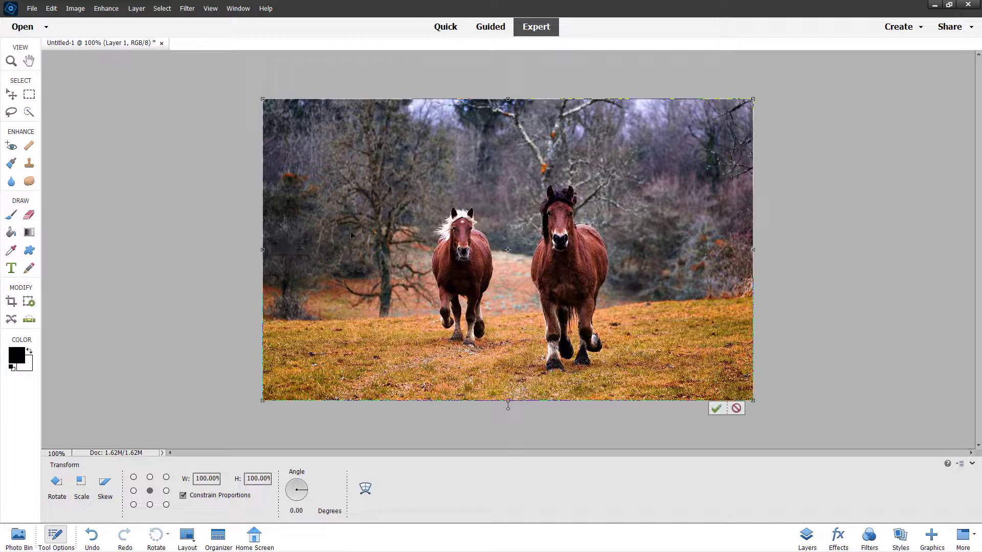
pyautogui.click(717, 409)
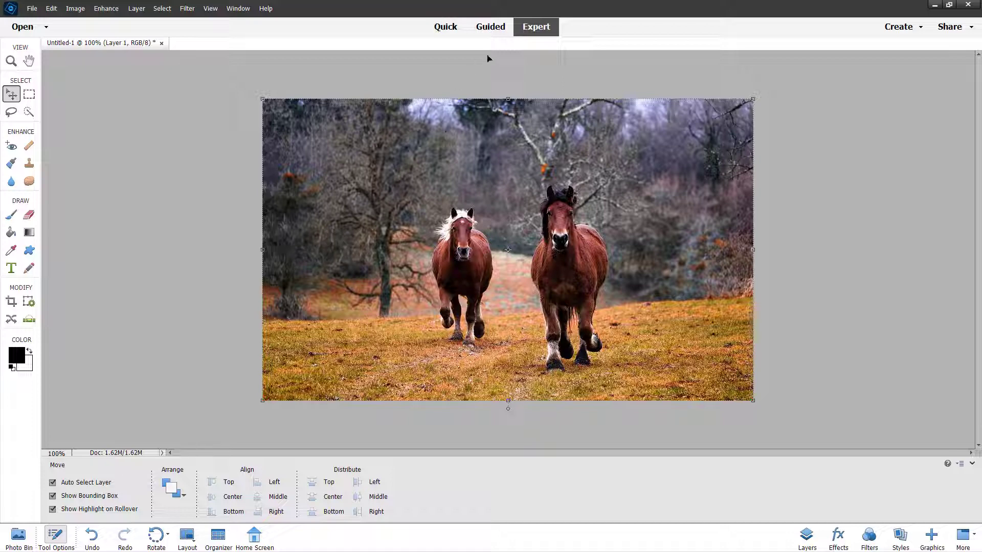
# Try recomposing the photo from its left edge to 5.14 in wide, then bring it back to 13.33 in
pyautogui.click(29, 302)
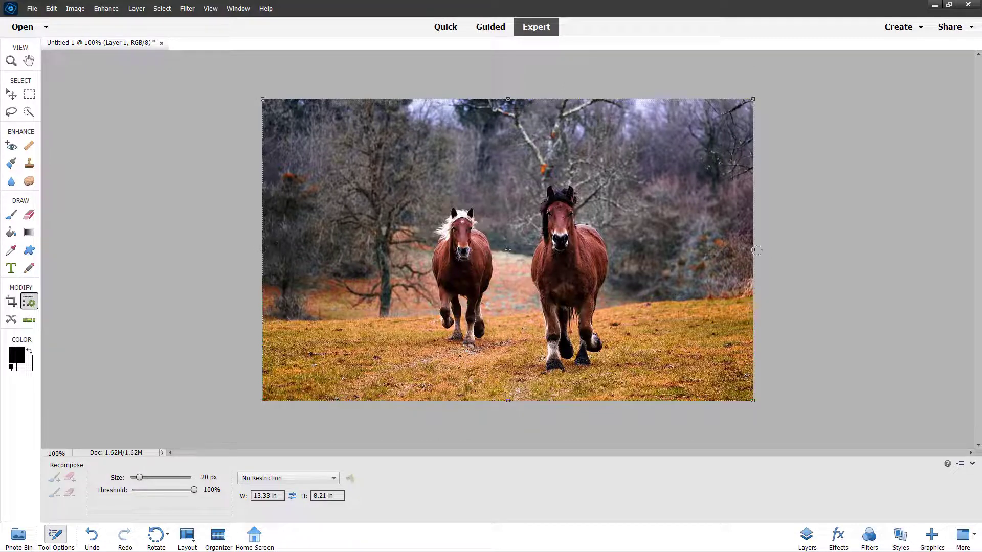
pyautogui.moveTo(259, 250); pyautogui.dragTo(565, 320)
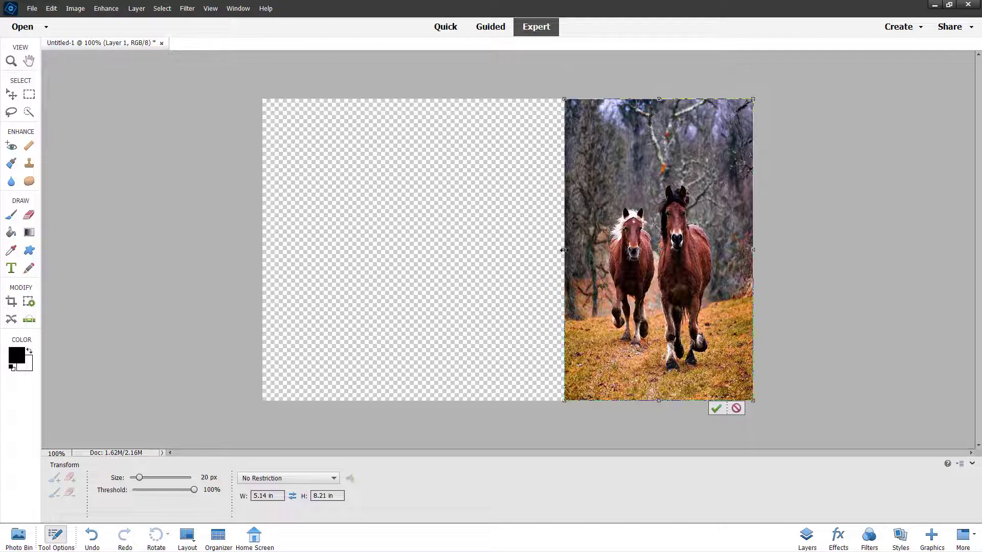
pyautogui.moveTo(563, 250); pyautogui.dragTo(259, 260)
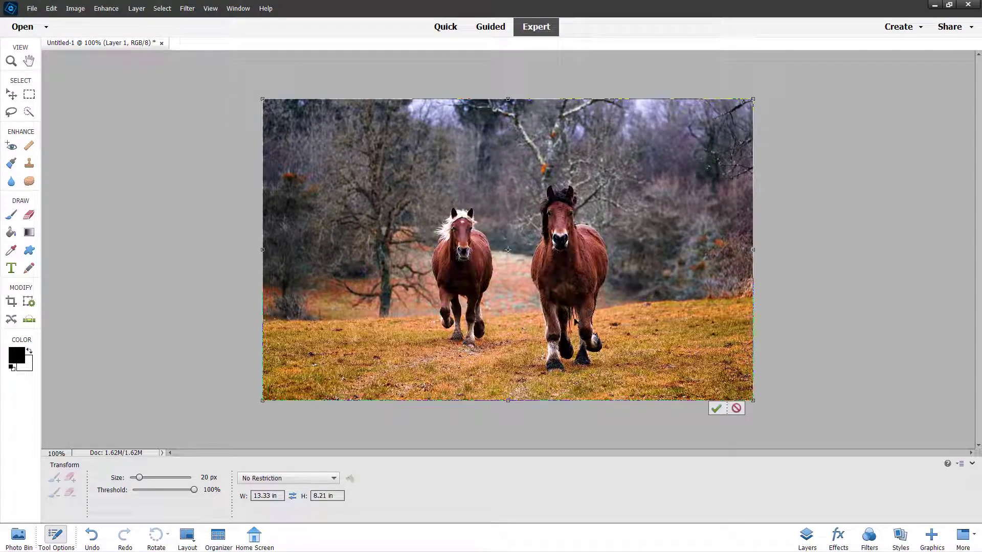
pyautogui.click(715, 409)
# Mark both horses as protected areas for Recompose, painting over them with a 42 px brush
pyautogui.press('w')
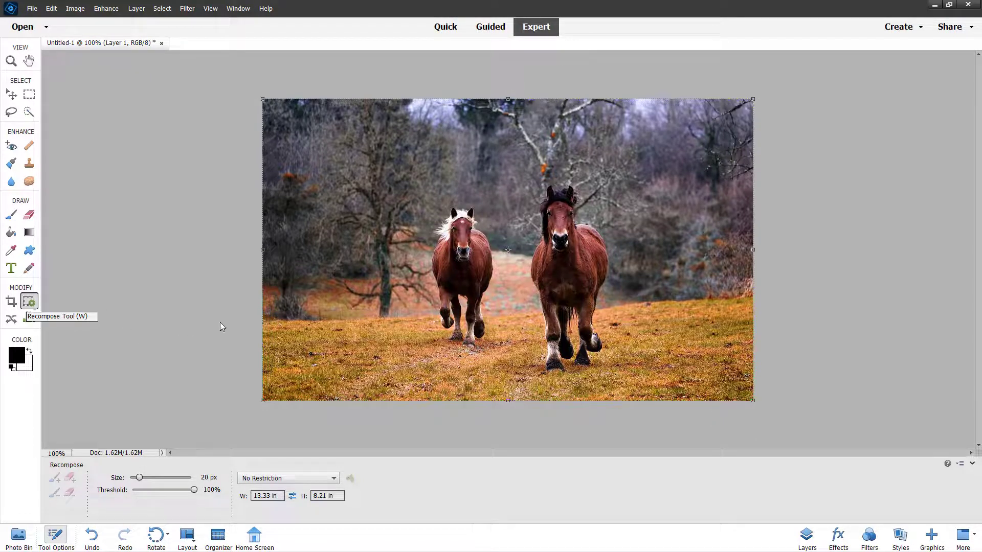
pyautogui.moveTo(462, 240)
pyautogui.mouseDown()
pyautogui.moveTo(449, 254)
pyautogui.moveTo(445, 240)
pyautogui.mouseUp()
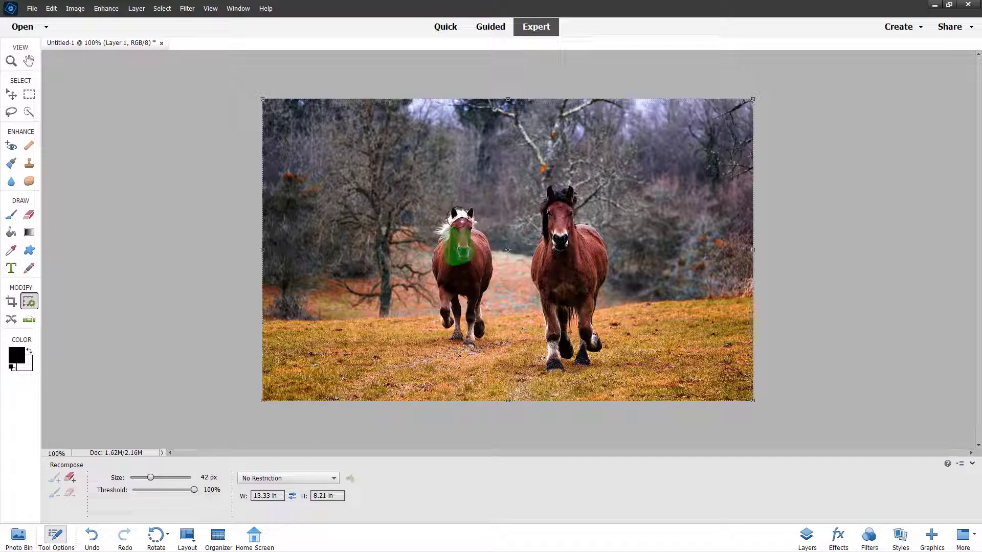
pyautogui.moveTo(459, 215)
pyautogui.mouseDown()
pyautogui.moveTo(473, 247)
pyautogui.moveTo(480, 239)
pyautogui.moveTo(486, 306)
pyautogui.moveTo(473, 353)
pyautogui.moveTo(468, 296)
pyautogui.moveTo(458, 286)
pyautogui.moveTo(458, 340)
pyautogui.moveTo(444, 309)
pyautogui.moveTo(441, 261)
pyautogui.moveTo(452, 233)
pyautogui.moveTo(437, 246)
pyautogui.moveTo(459, 216)
pyautogui.mouseUp()
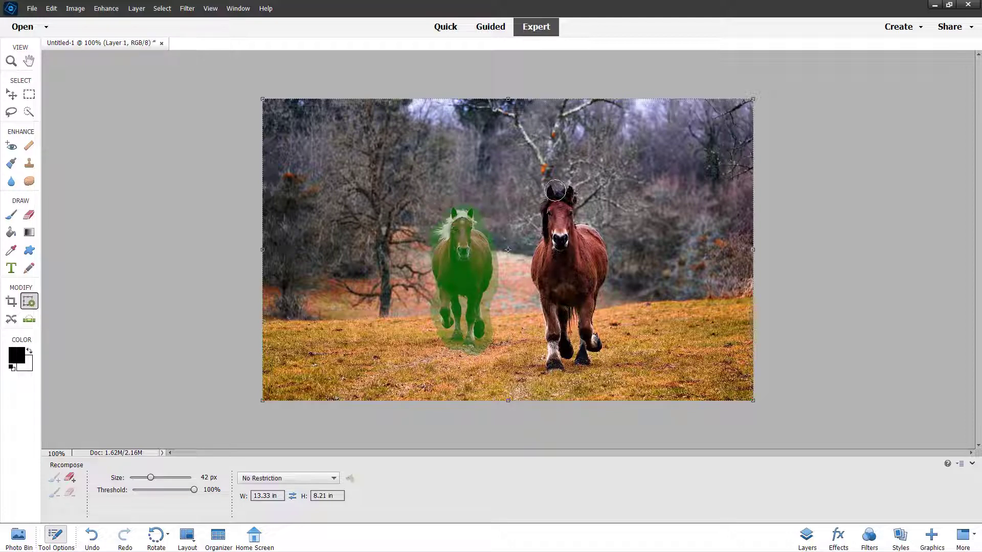
pyautogui.moveTo(555, 190)
pyautogui.mouseDown()
pyautogui.moveTo(570, 207)
pyautogui.moveTo(557, 195)
pyautogui.moveTo(545, 217)
pyautogui.moveTo(556, 249)
pyautogui.moveTo(524, 276)
pyautogui.moveTo(538, 339)
pyautogui.moveTo(553, 361)
pyautogui.moveTo(552, 284)
pyautogui.moveTo(564, 355)
pyautogui.moveTo(578, 356)
pyautogui.moveTo(596, 279)
pyautogui.moveTo(601, 319)
pyautogui.moveTo(596, 347)
pyautogui.moveTo(551, 363)
pyautogui.mouseUp()
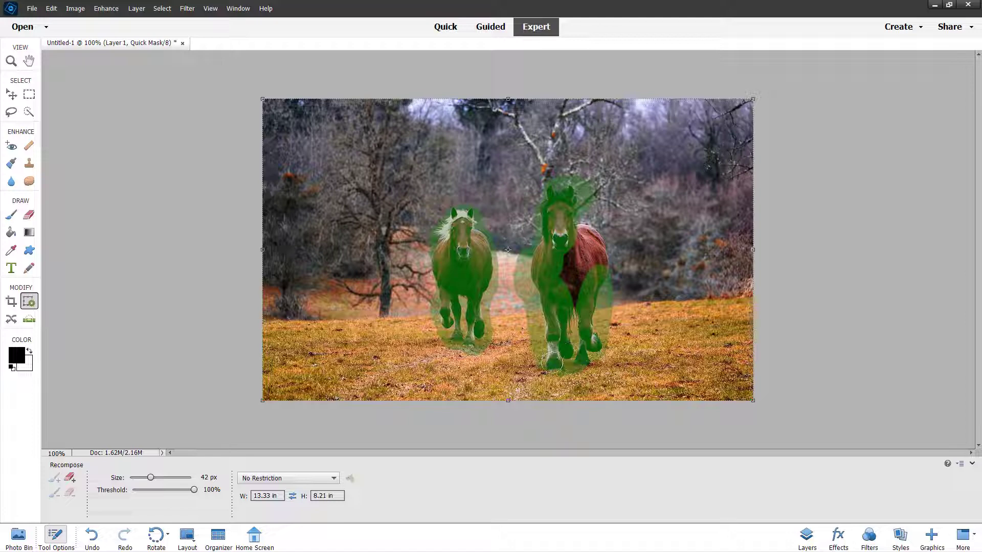
pyautogui.moveTo(582, 307)
pyautogui.mouseDown()
pyautogui.moveTo(585, 264)
pyautogui.moveTo(567, 290)
pyautogui.moveTo(582, 247)
pyautogui.moveTo(583, 268)
pyautogui.moveTo(575, 230)
pyautogui.moveTo(602, 255)
pyautogui.mouseUp()
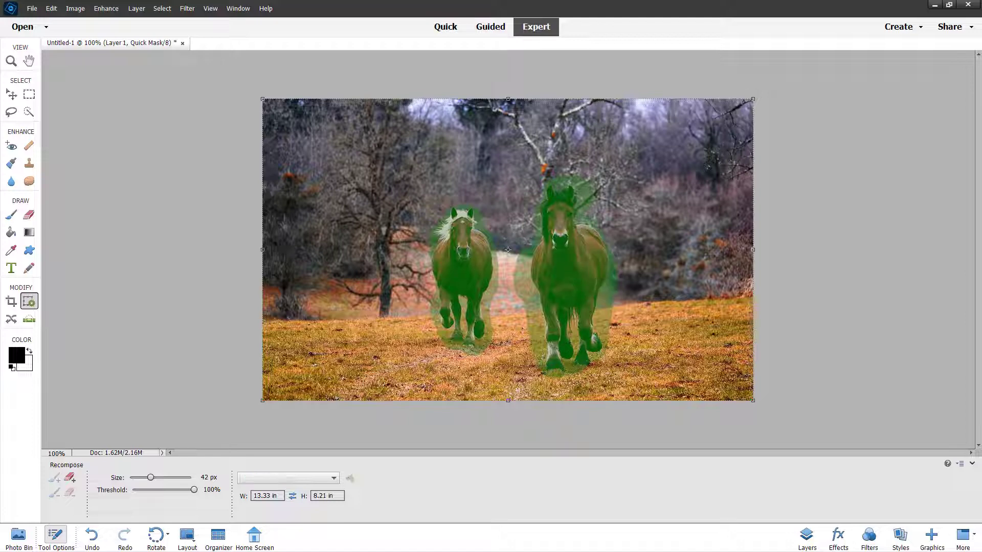
# Erase the excess protection marking from the background around the dark-maned horse
pyautogui.click(70, 477)
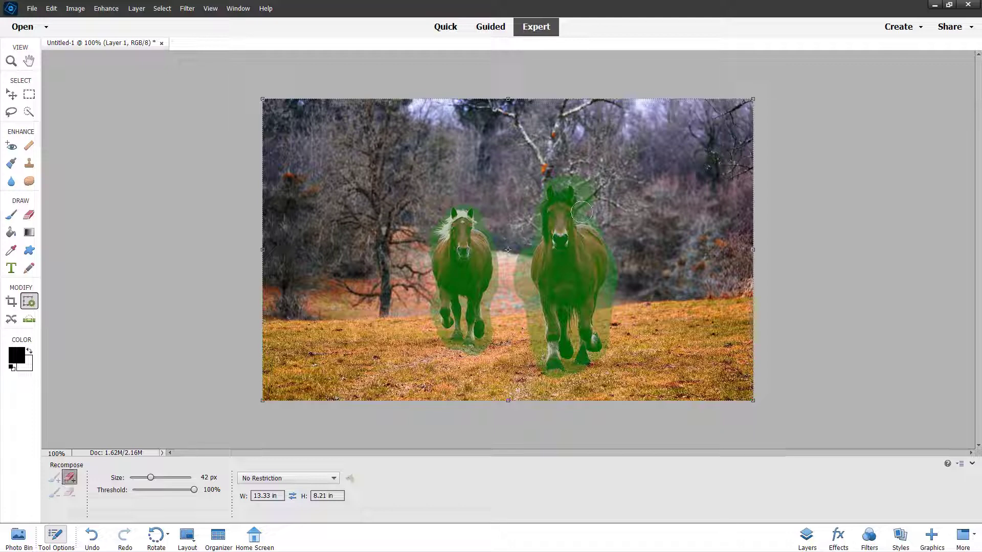
pyautogui.moveTo(572, 209)
pyautogui.mouseDown()
pyautogui.moveTo(596, 209)
pyautogui.moveTo(576, 171)
pyautogui.mouseUp()
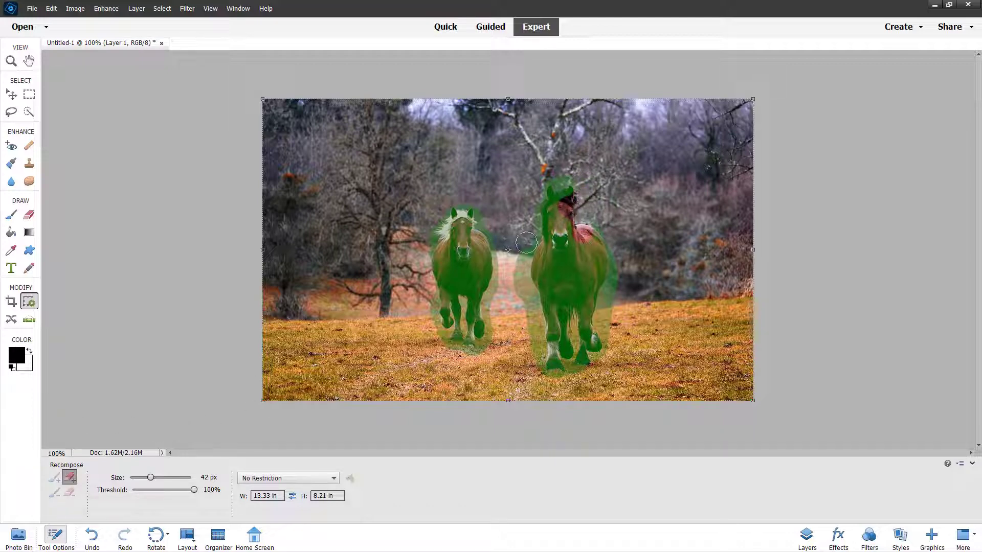
pyautogui.moveTo(526, 242)
pyautogui.mouseDown()
pyautogui.moveTo(519, 270)
pyautogui.moveTo(534, 386)
pyautogui.mouseUp()
pyautogui.moveTo(615, 332); pyautogui.dragTo(611, 304)
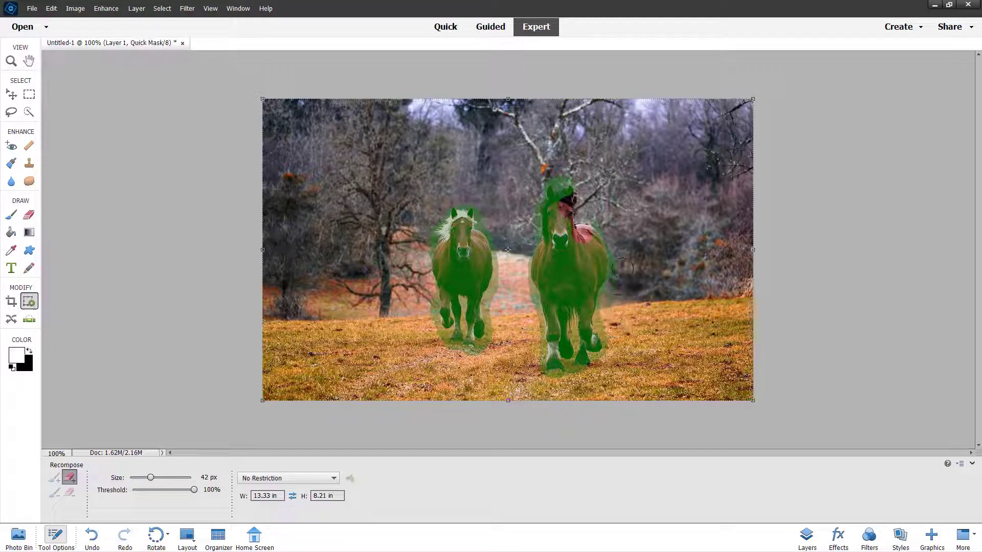
pyautogui.moveTo(622, 268); pyautogui.dragTo(622, 257)
pyautogui.moveTo(552, 177); pyautogui.dragTo(555, 177)
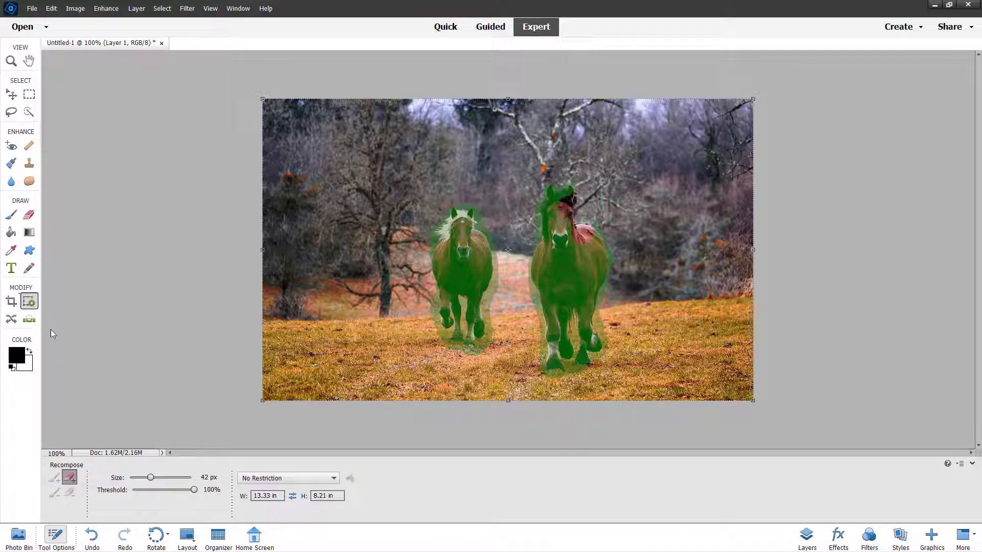
# Set the Recompose brush size to 59 px and repaint the missing protection on the dark-maned horse's head and back
pyautogui.moveTo(131, 479); pyautogui.dragTo(148, 477)
pyautogui.click(31, 231)
pyautogui.click(31, 301)
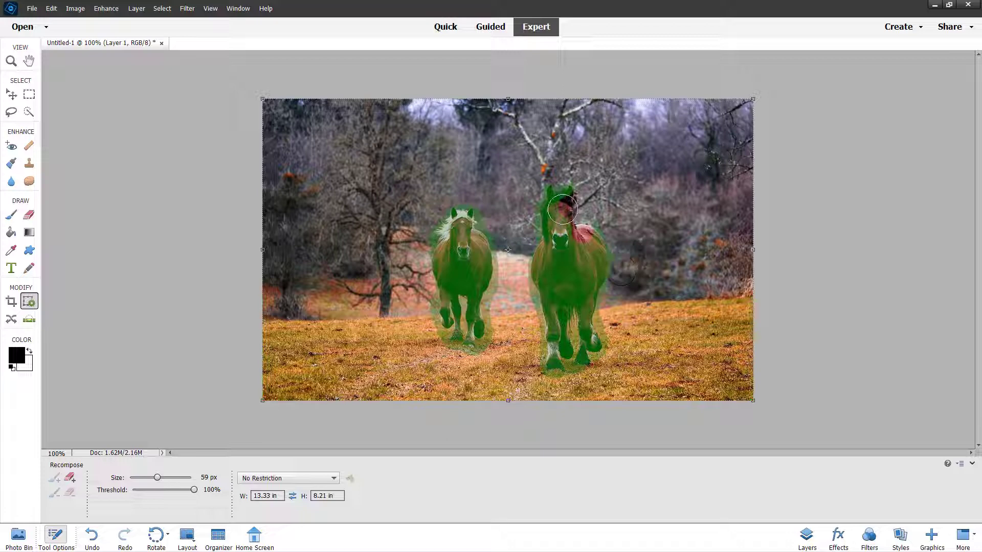
pyautogui.moveTo(564, 209)
pyautogui.mouseDown()
pyautogui.moveTo(562, 196)
pyautogui.moveTo(577, 240)
pyautogui.mouseUp()
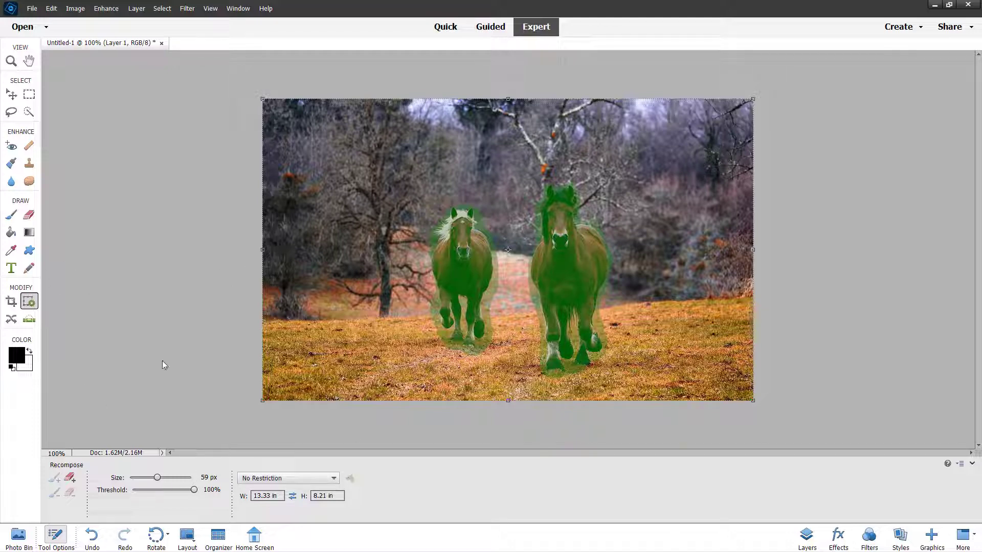
# Recompose the photo to about 15.79 in wide with its left edge on the canvas edge, and apply it
pyautogui.moveTo(261, 250); pyautogui.dragTo(115, 308)
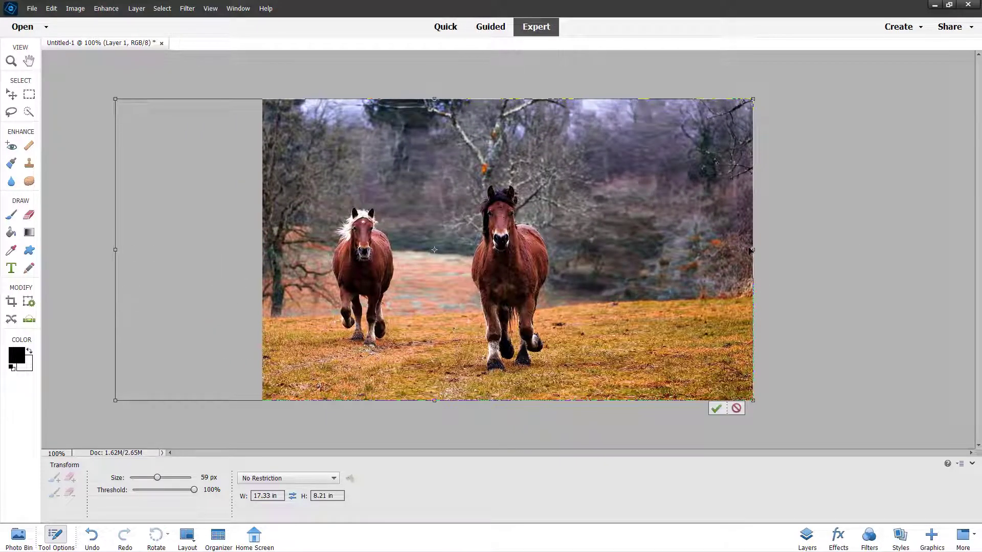
pyautogui.moveTo(766, 249); pyautogui.dragTo(652, 250)
pyautogui.moveTo(557, 262); pyautogui.dragTo(812, 265)
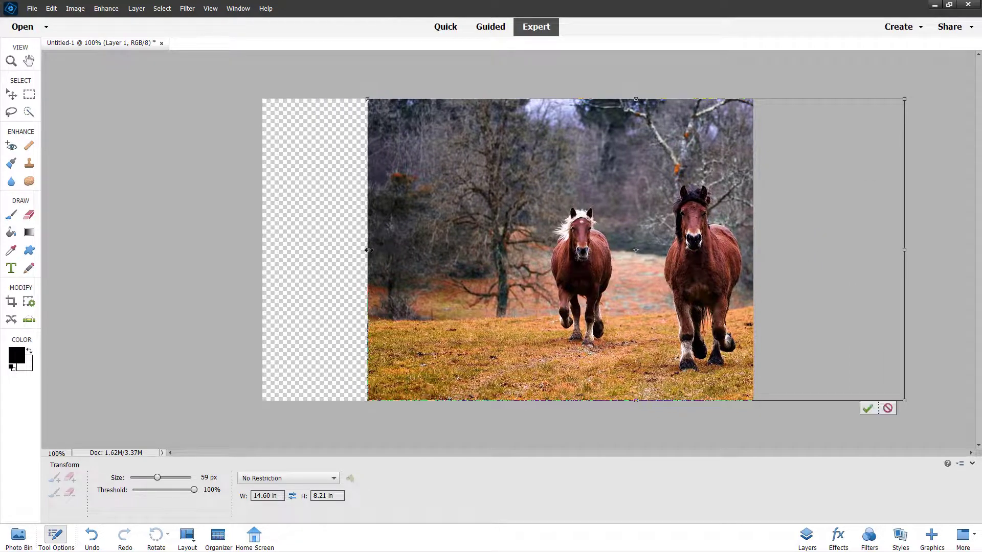
pyautogui.moveTo(368, 250); pyautogui.dragTo(260, 252)
pyautogui.moveTo(382, 265); pyautogui.dragTo(415, 265)
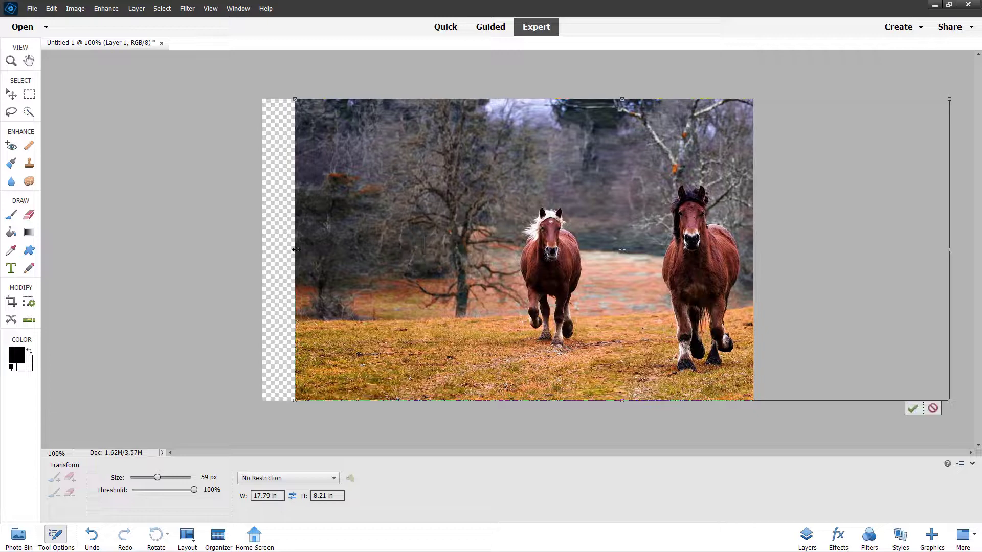
pyautogui.moveTo(296, 249); pyautogui.dragTo(374, 260)
pyautogui.moveTo(504, 262); pyautogui.dragTo(405, 262)
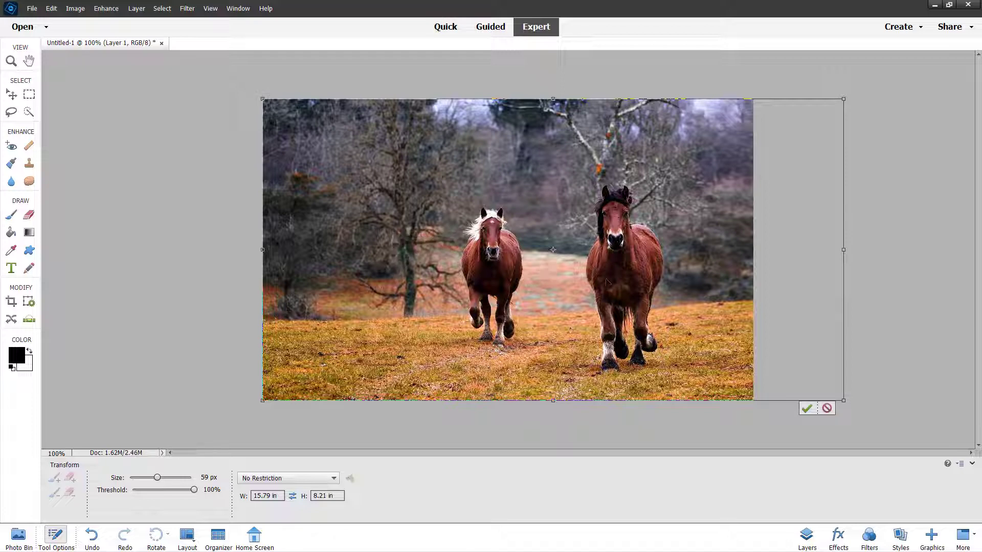
pyautogui.click(807, 413)
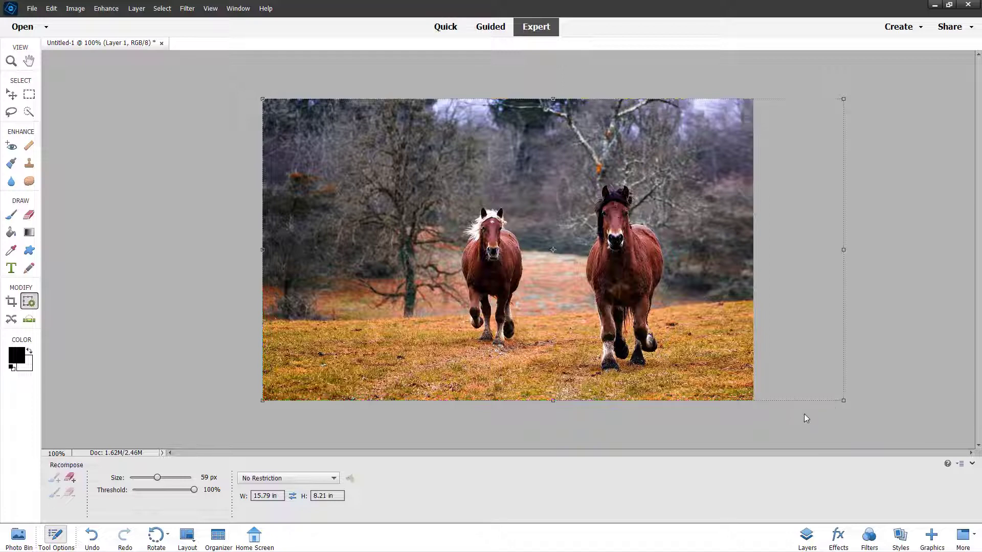
# Try the Recompose size presets 16 x 9, 2.5 x 2, 5 x 7, 4 x 6 and 8 x 10 in on the photo
pyautogui.click(280, 479)
pyautogui.click(264, 422)
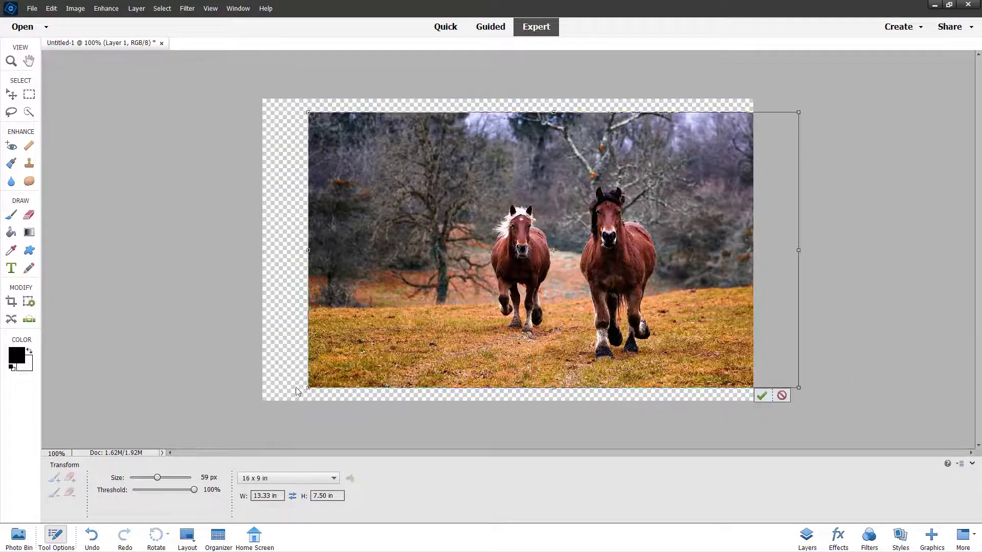
pyautogui.click(253, 478)
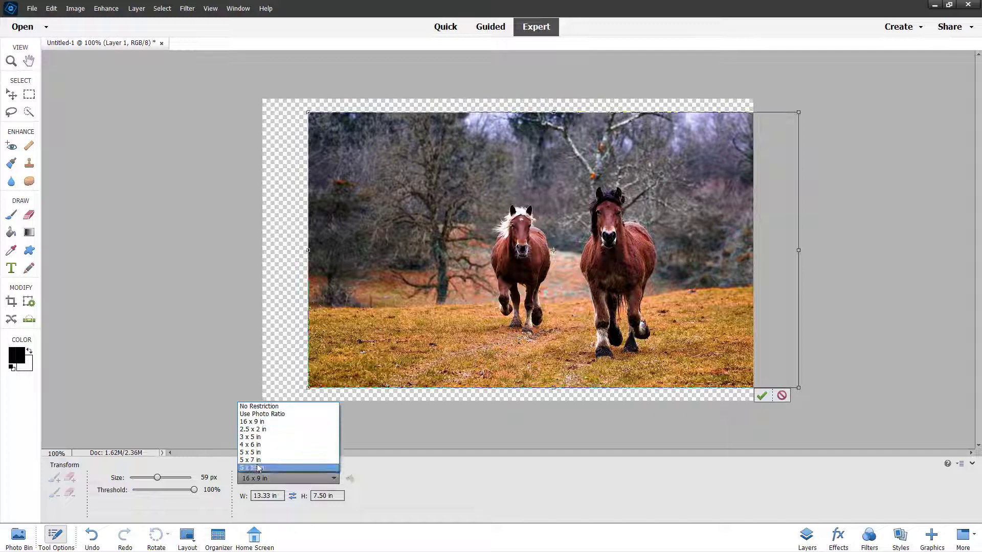
pyautogui.click(270, 429)
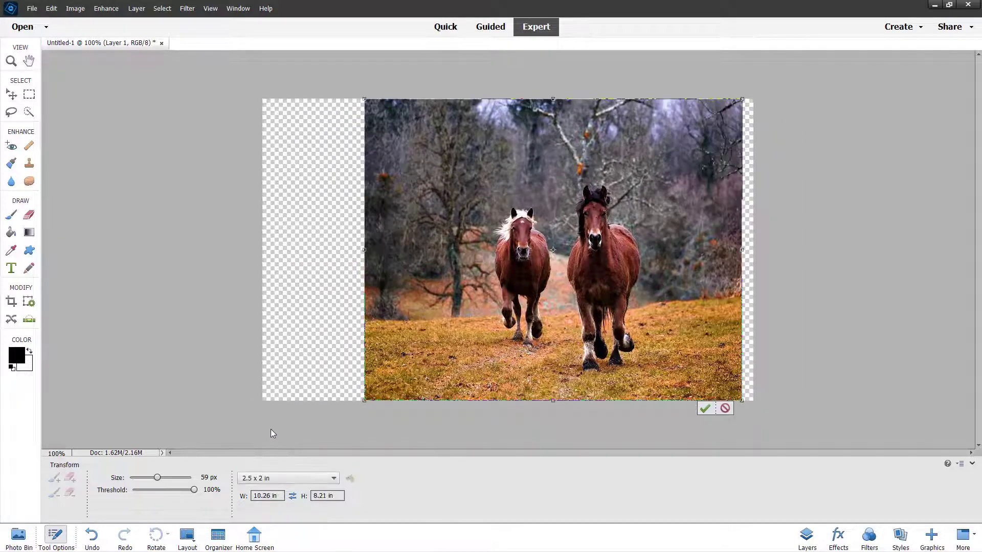
pyautogui.click(265, 484)
pyautogui.click(264, 457)
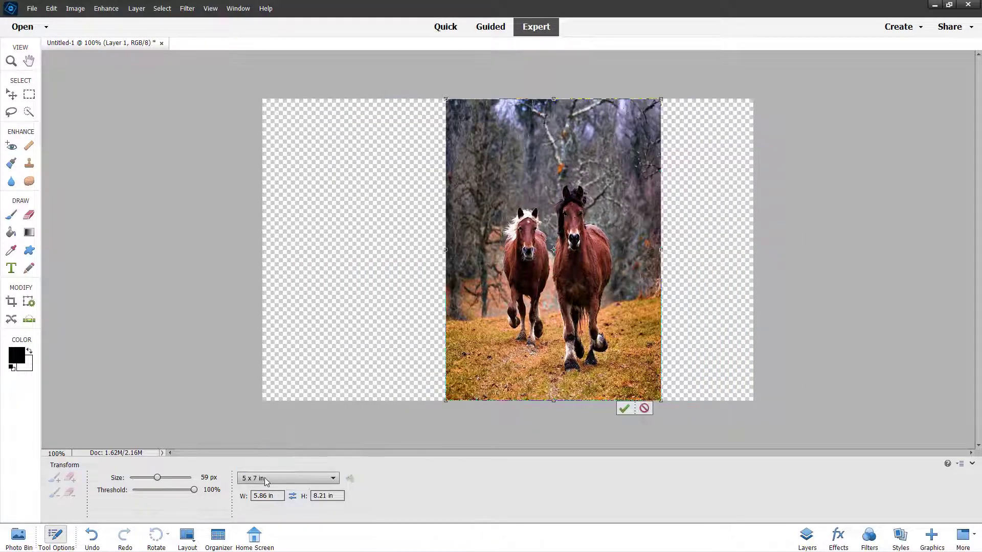
pyautogui.click(259, 478)
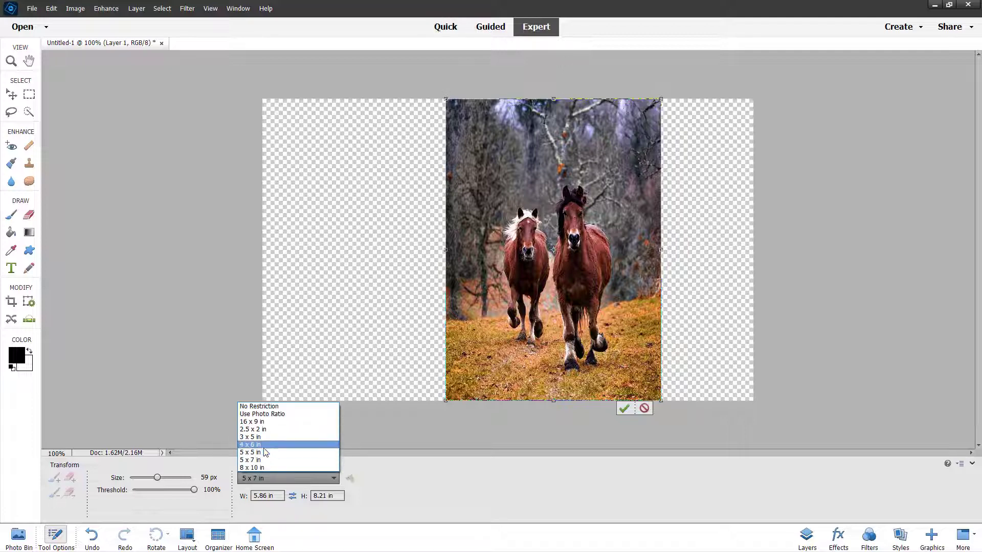
pyautogui.click(263, 446)
pyautogui.click(268, 476)
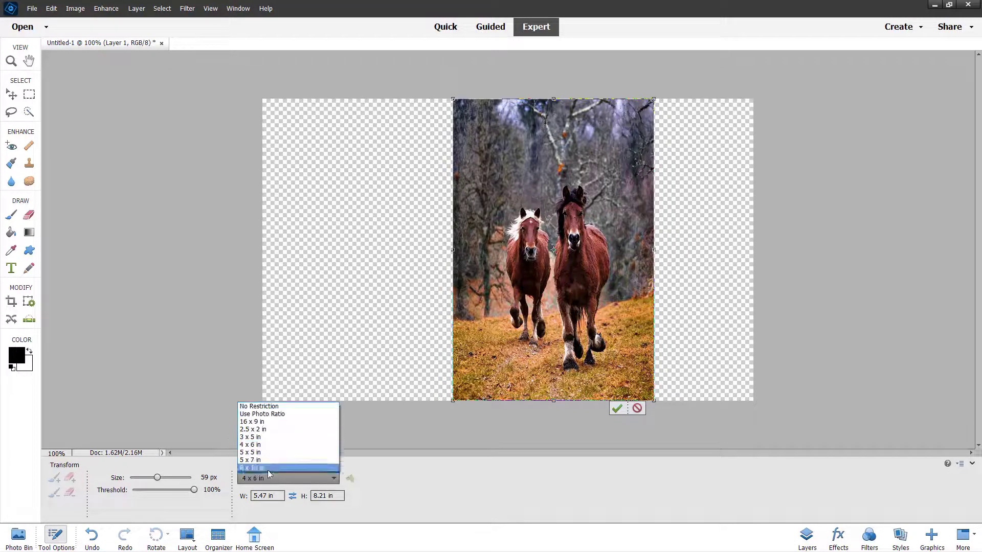
pyautogui.click(270, 468)
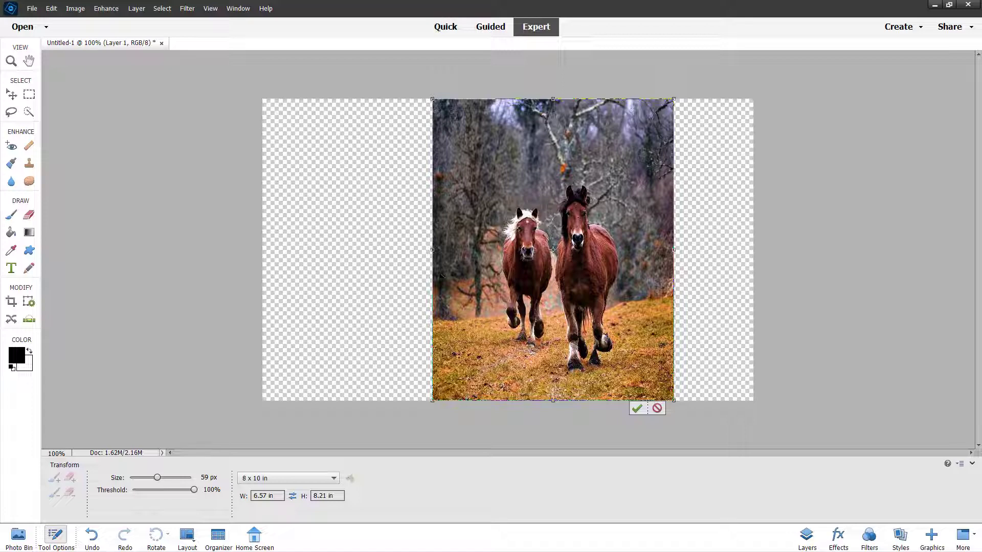
# Recompose the photo to about 15.04 in wide, shifted left with its right edge on the canvas edge, and apply it
pyautogui.moveTo(428, 247); pyautogui.dragTo(262, 250)
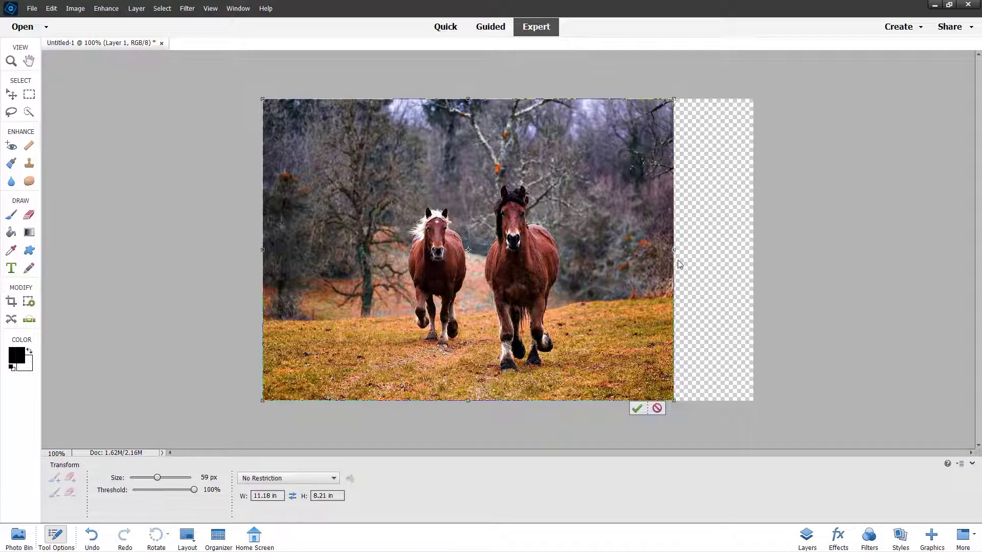
pyautogui.moveTo(674, 262); pyautogui.dragTo(752, 263)
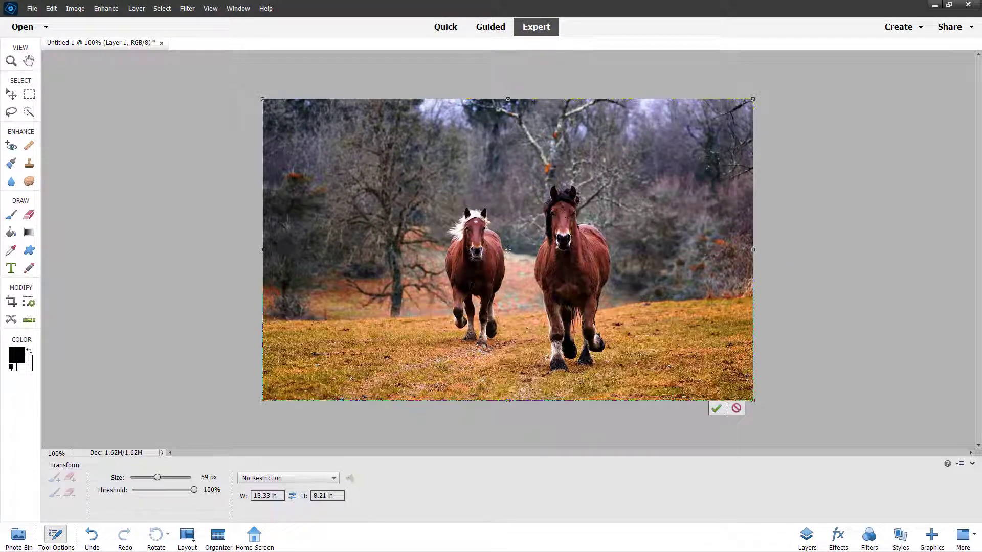
pyautogui.moveTo(470, 285); pyautogui.dragTo(356, 285)
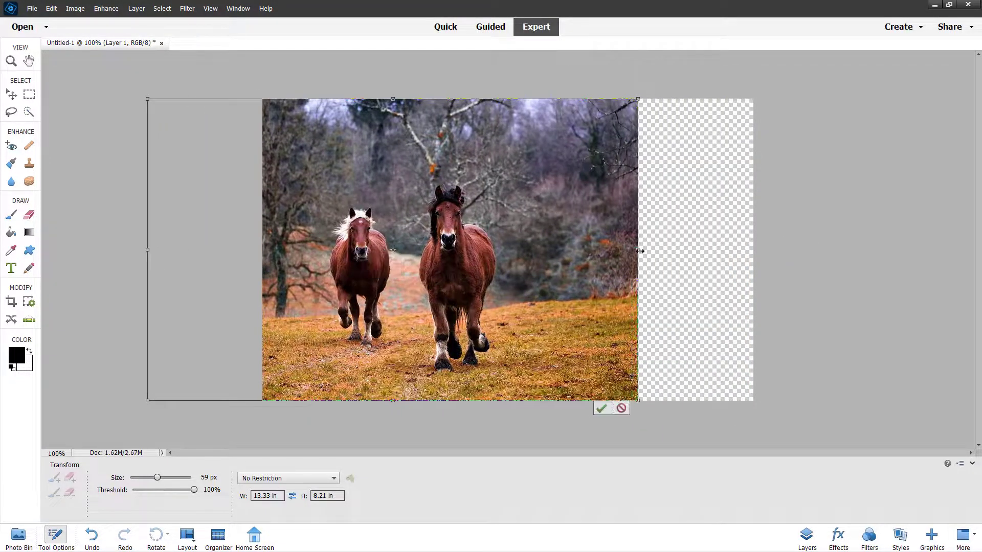
pyautogui.moveTo(640, 251); pyautogui.dragTo(702, 258)
pyautogui.moveTo(642, 266); pyautogui.dragTo(692, 267)
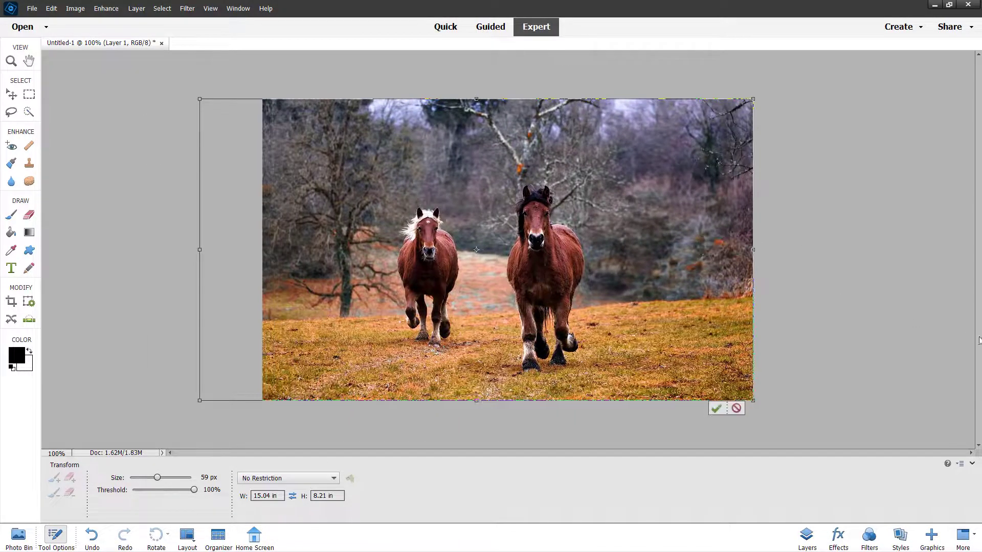
pyautogui.click(715, 408)
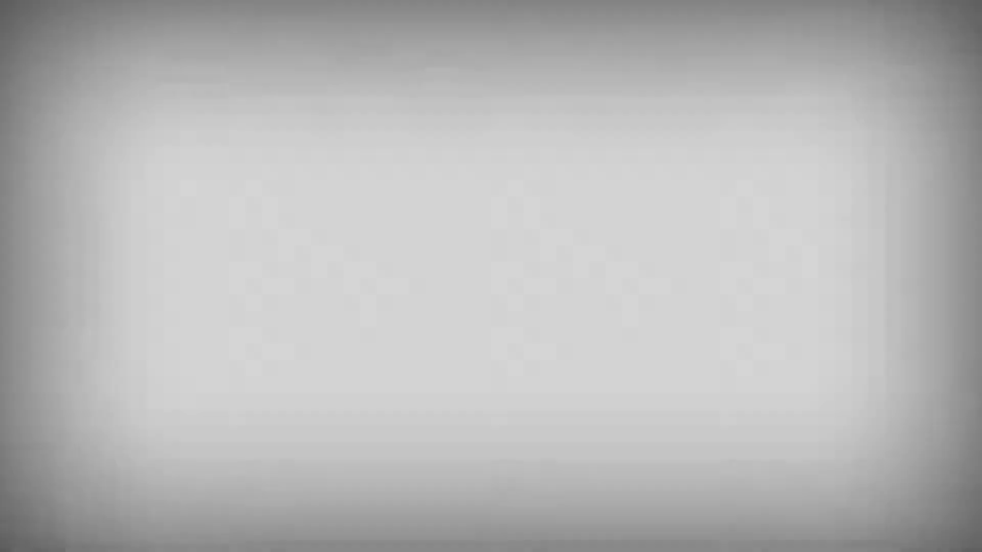